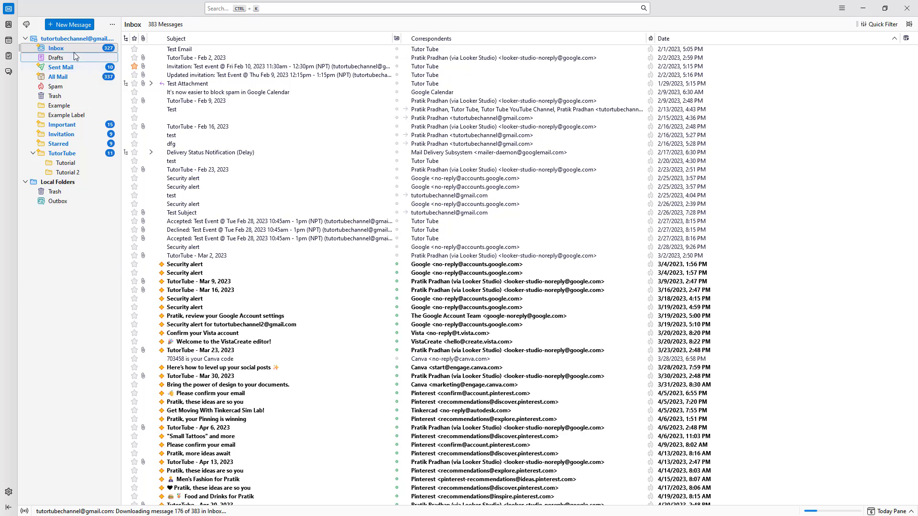
- Browse the account's Inbox, Drafts, Sent Mail, All Mail and Outbox folders, then return to Inbox
left_click(25, 40)
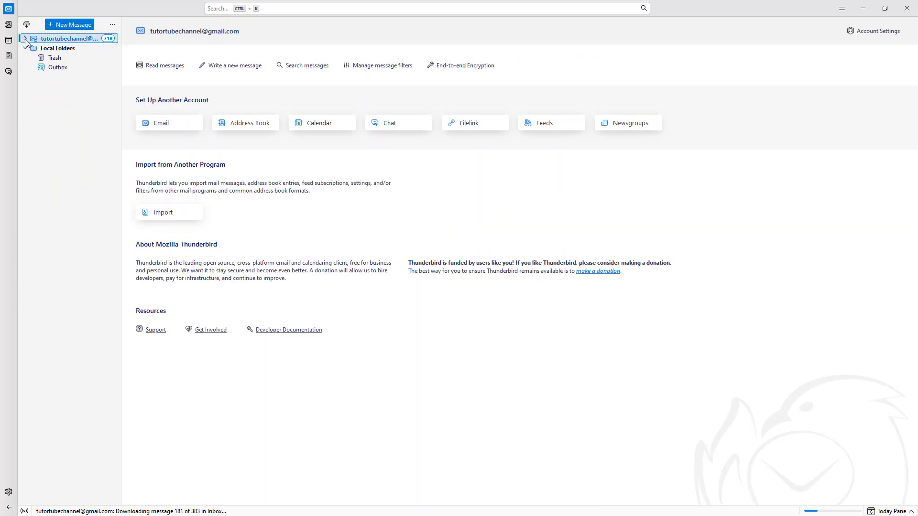
left_click(58, 48)
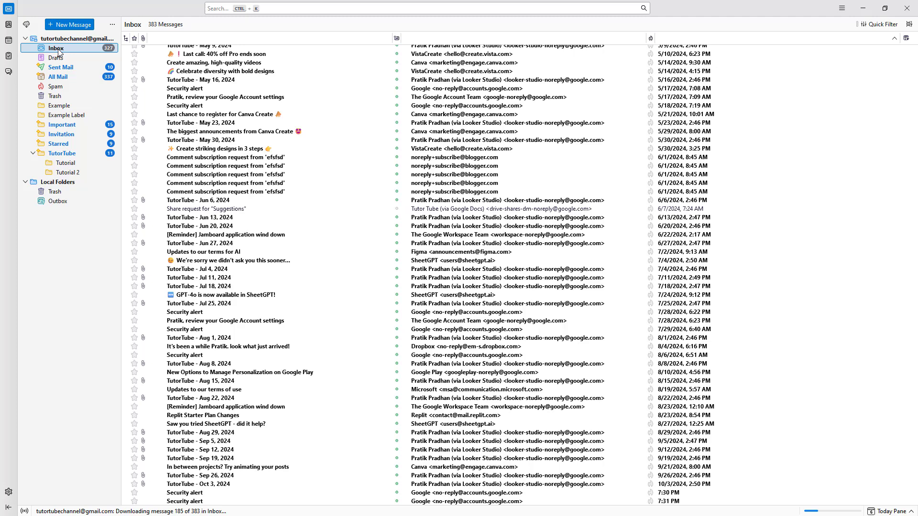
left_click(65, 57)
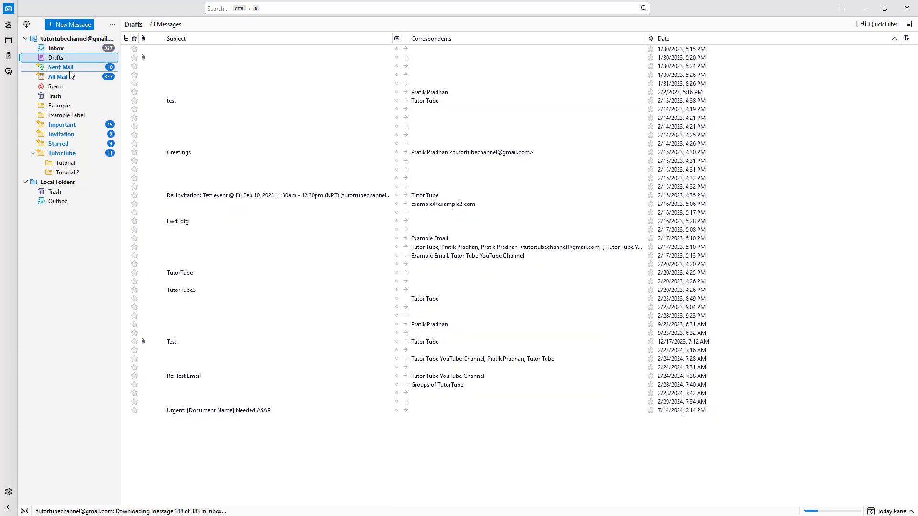
left_click(68, 66)
left_click(69, 80)
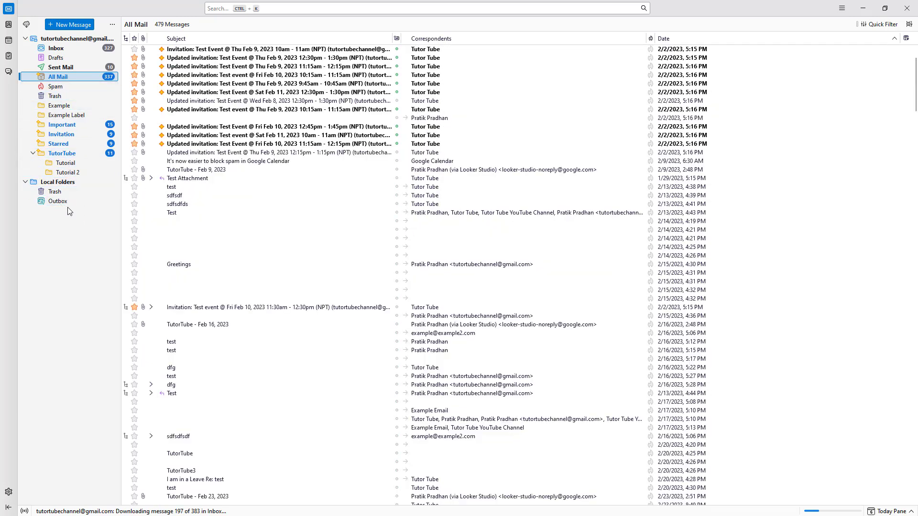
left_click(67, 194)
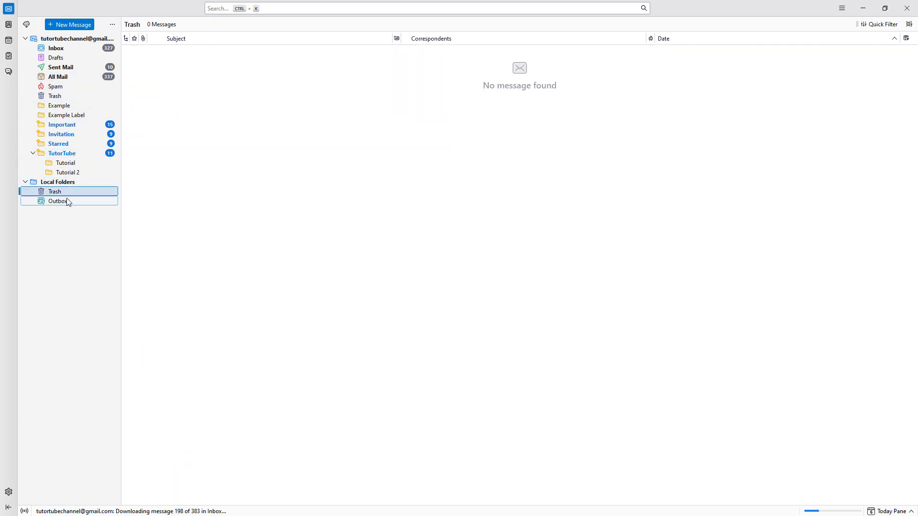
left_click(70, 48)
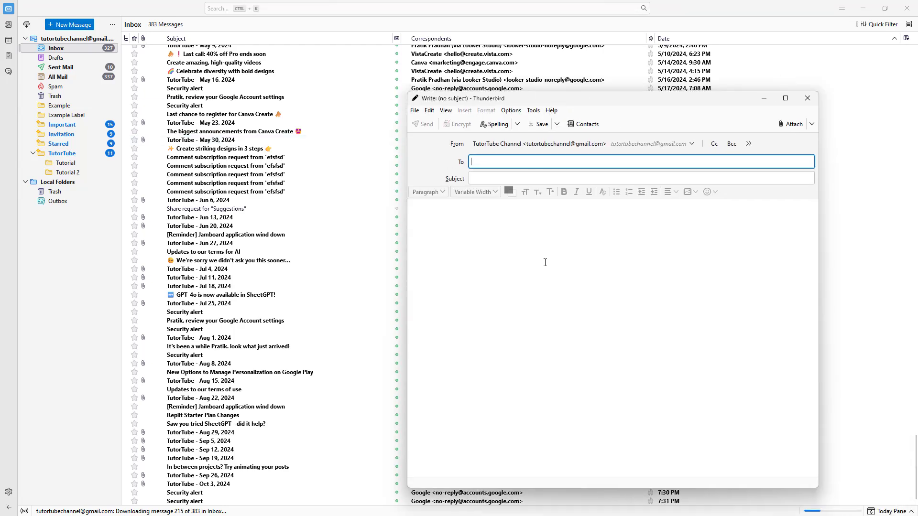
- Focus the blank message body, then close the empty Write window
left_click(541, 253)
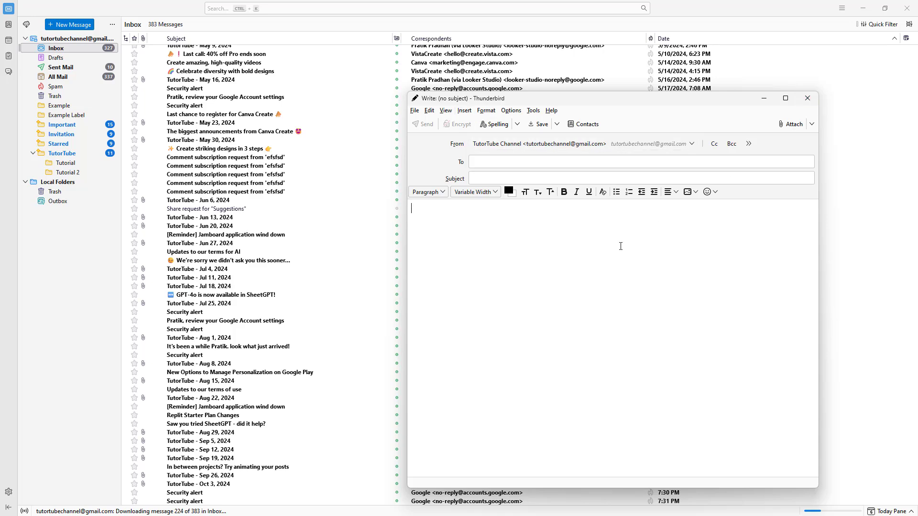
left_click(809, 99)
- Show the folder pane options menu and dismiss it without changing the folder mode
left_click(113, 26)
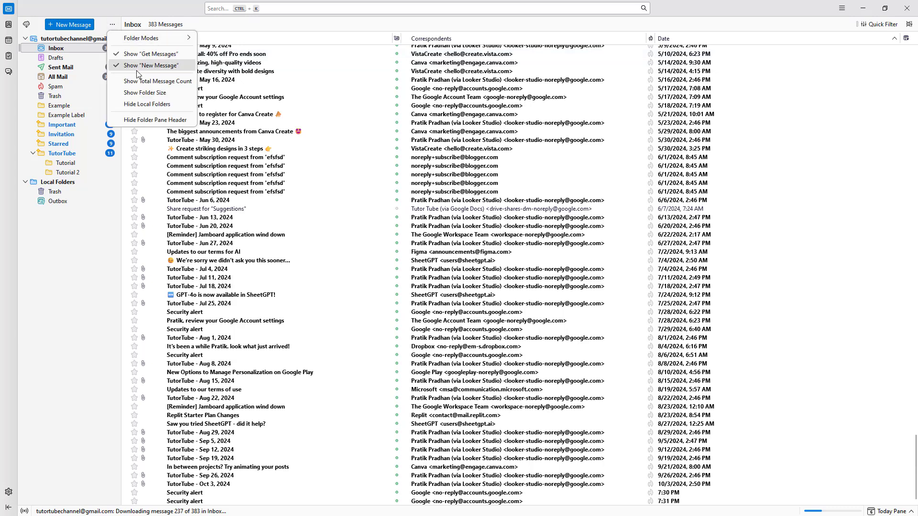
mouse_move(142, 38)
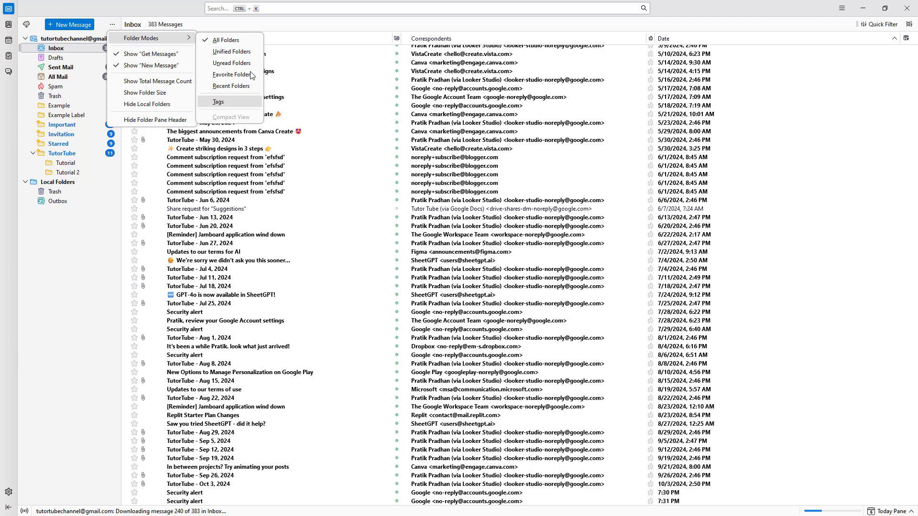
left_click(85, 302)
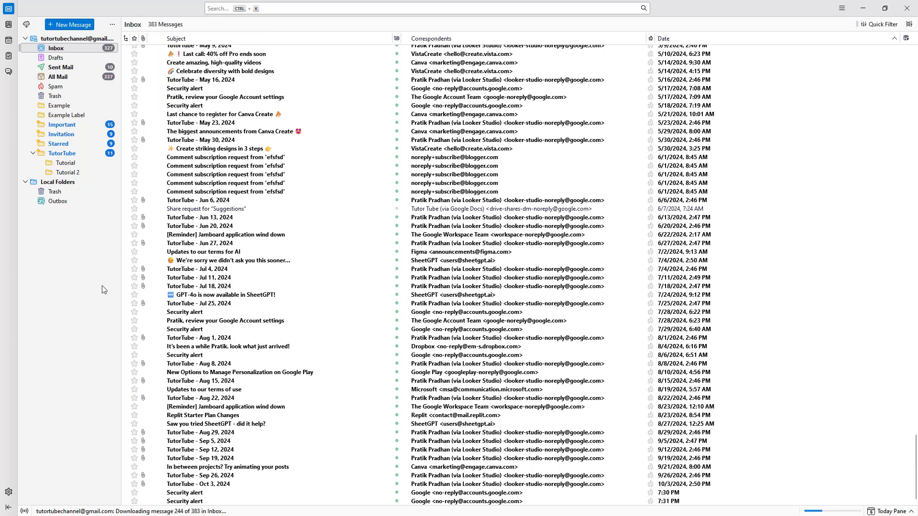
- Open the Address Book, Calendar, Tasks and Chat spaces, each in its own tab
left_click(8, 28)
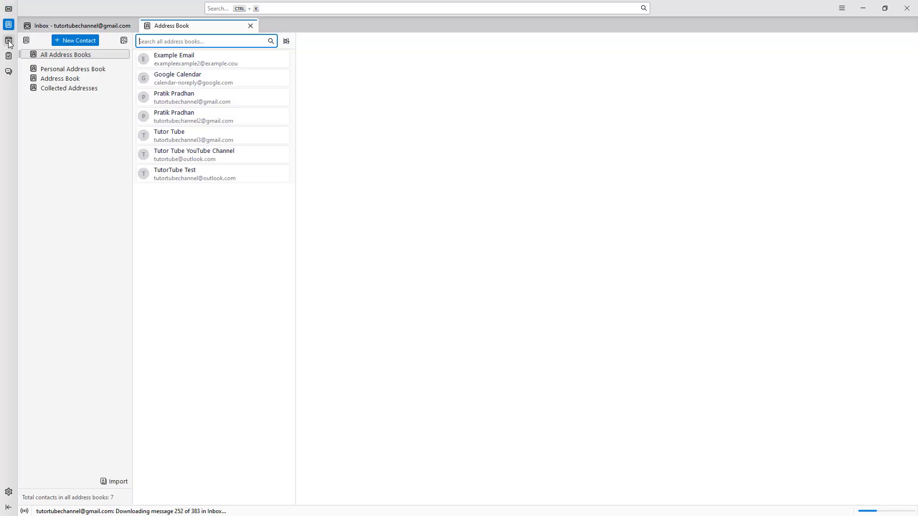
left_click(8, 41)
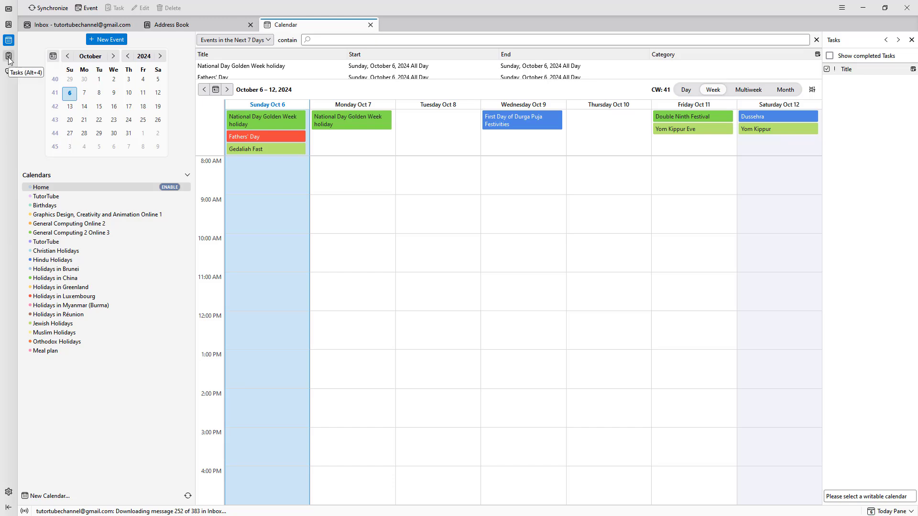
left_click(9, 57)
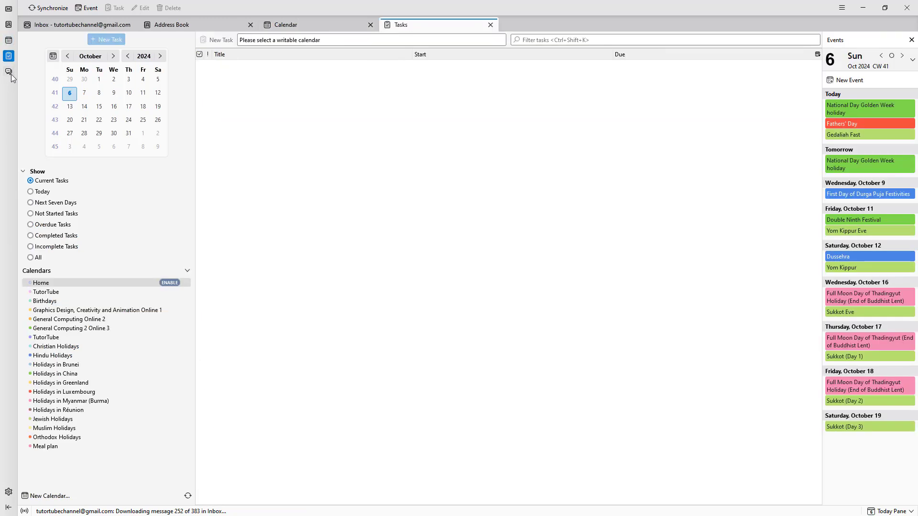
left_click(9, 72)
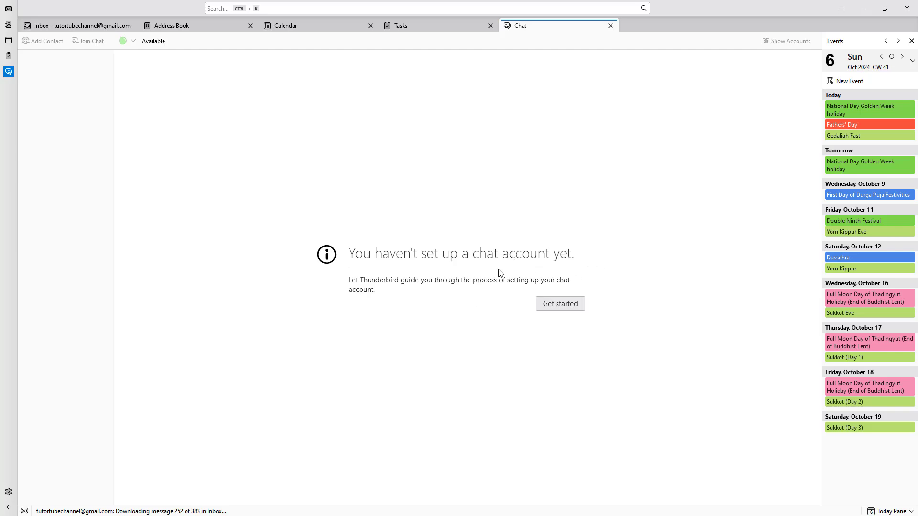
- Cycle through the Inbox, Address Book, Calendar, Tasks and Chat tabs in turn
left_click(8, 9)
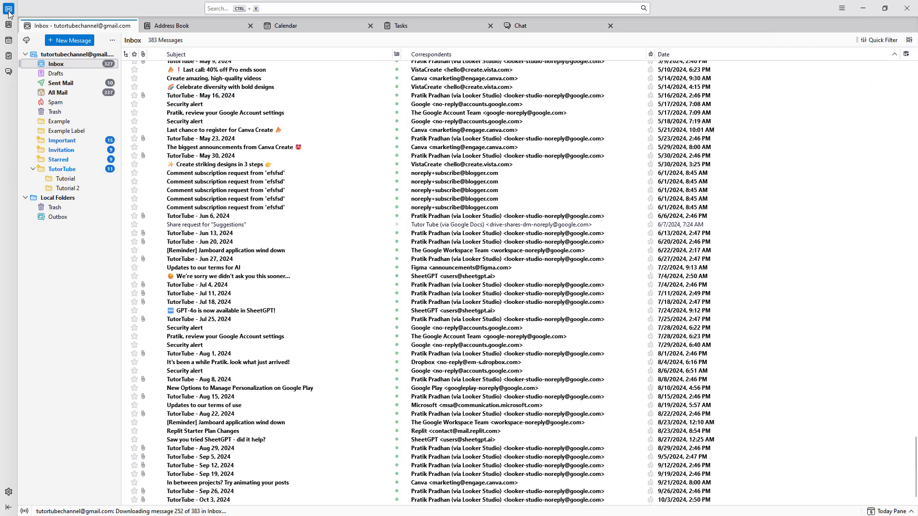
left_click(201, 27)
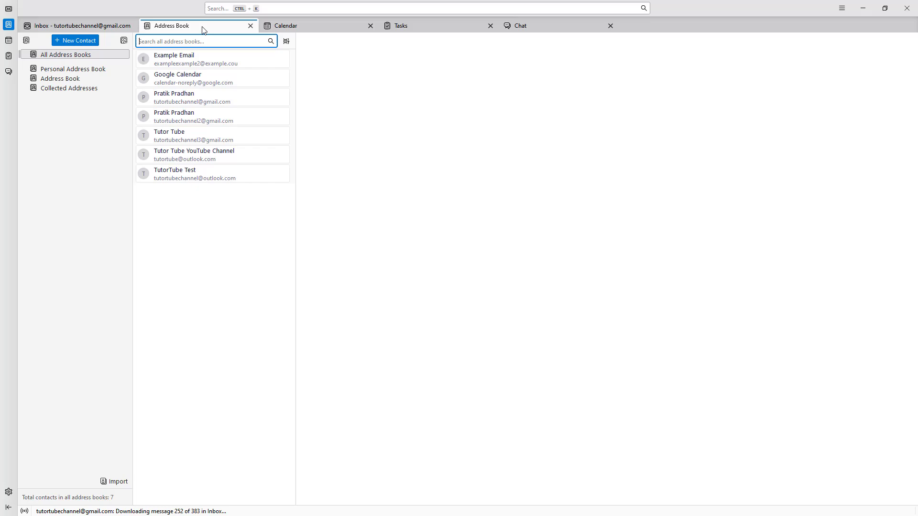
left_click(320, 28)
left_click(396, 28)
left_click(550, 29)
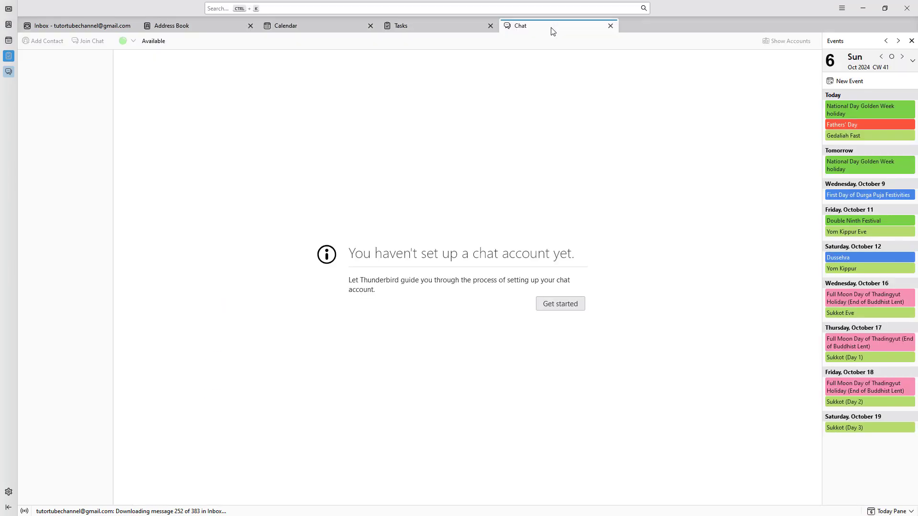
- Close the Chat, Tasks, Calendar and Address Book tabs, leaving only the Inbox
left_click(610, 25)
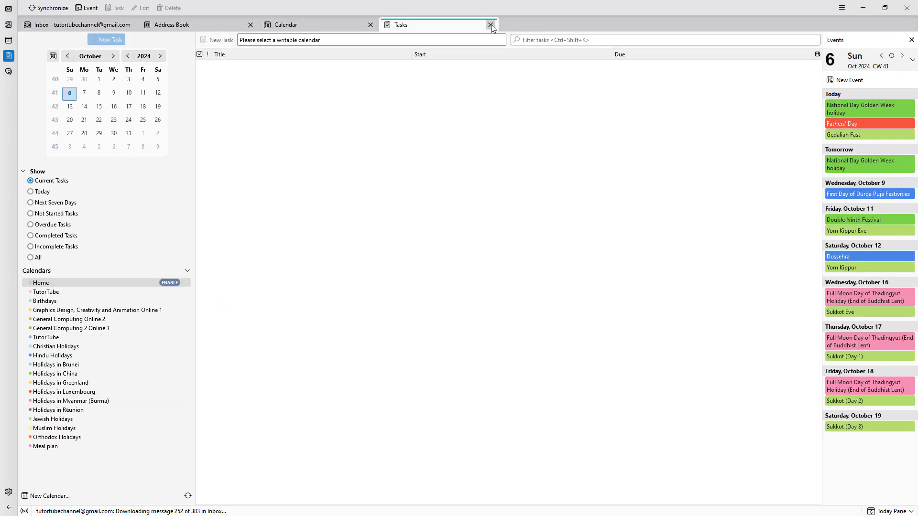
left_click(490, 25)
left_click(370, 25)
left_click(250, 25)
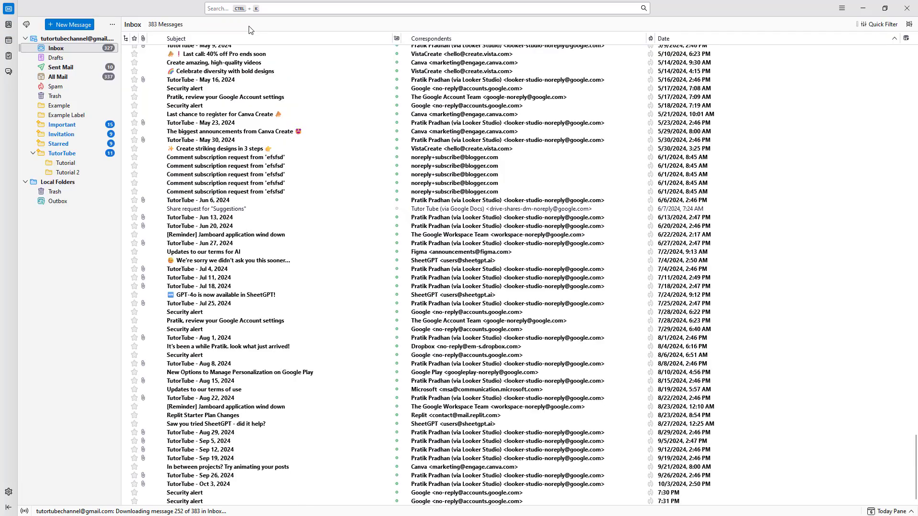
left_click(222, 9)
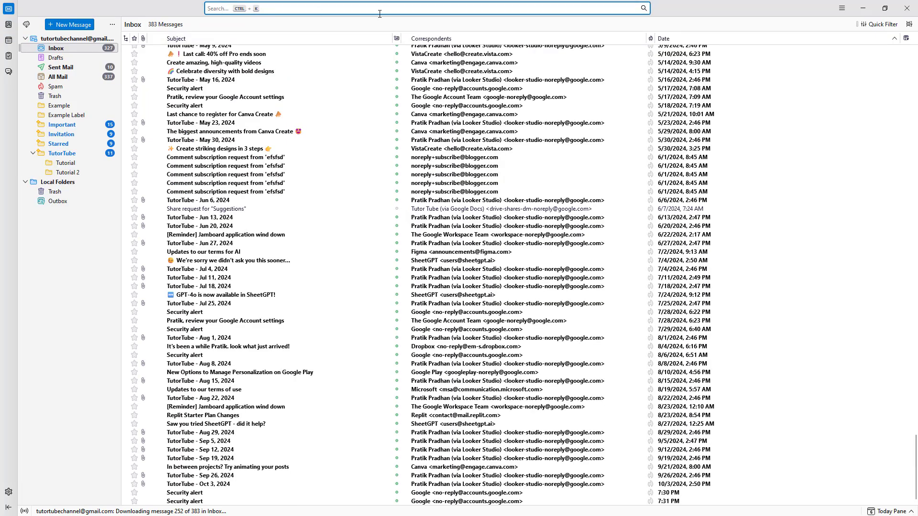
left_click(873, 24)
left_click(873, 24)
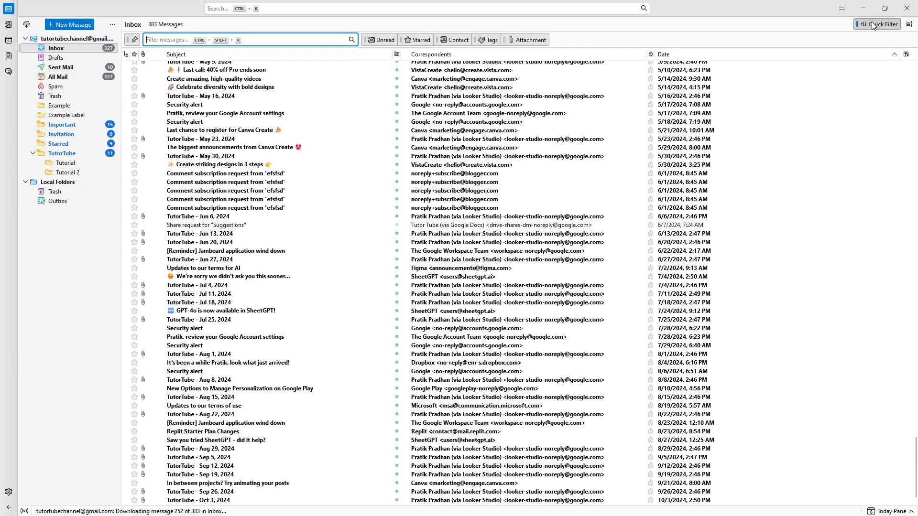
left_click(874, 25)
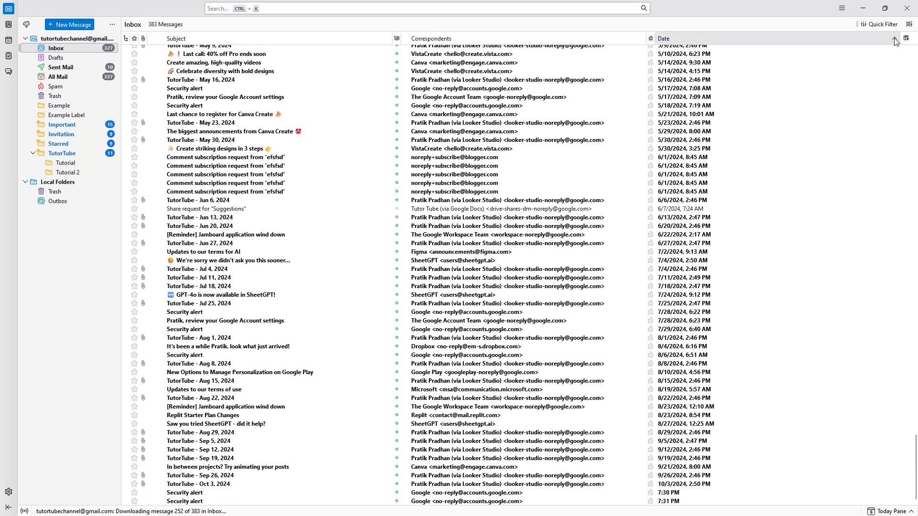
left_click(896, 41)
left_click(895, 41)
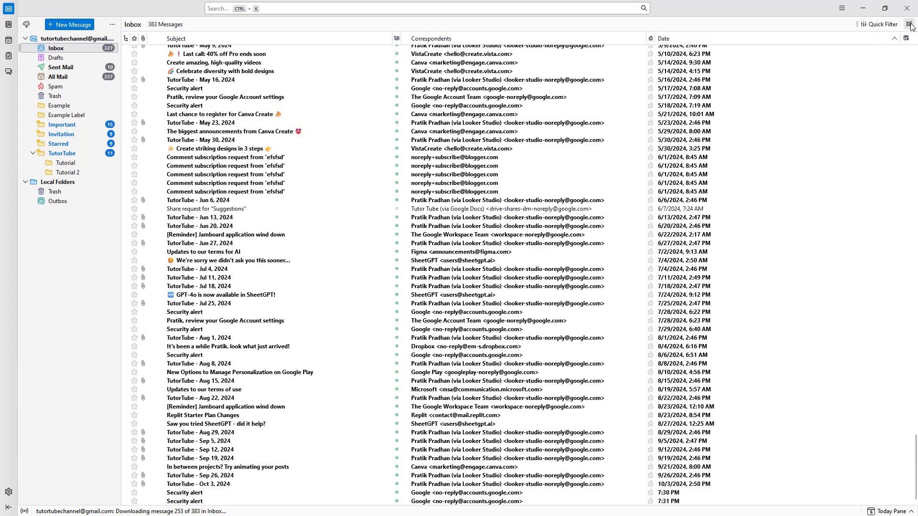
left_click(909, 25)
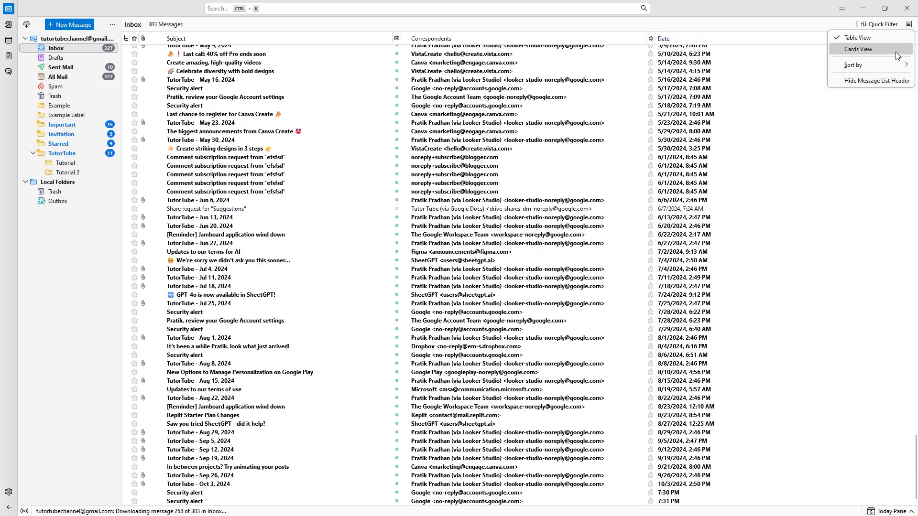
left_click(898, 51)
left_click(909, 24)
left_click(902, 38)
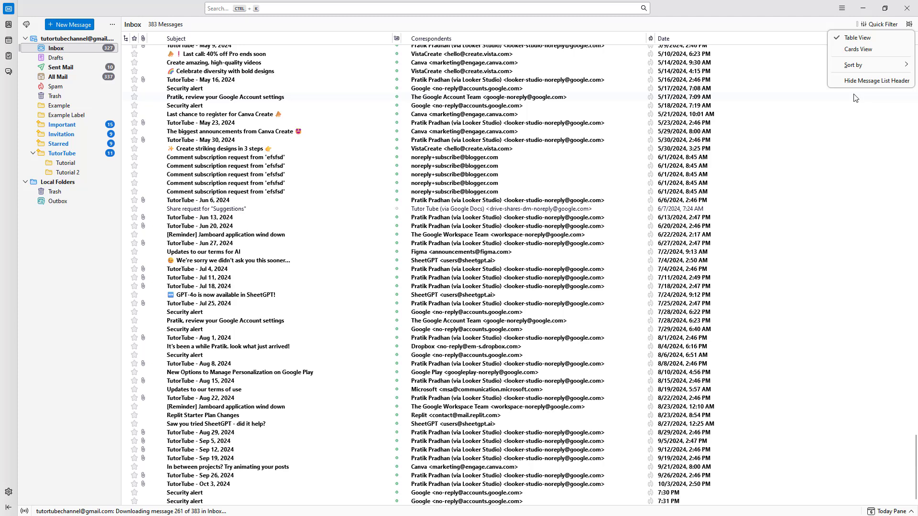
left_click(833, 21)
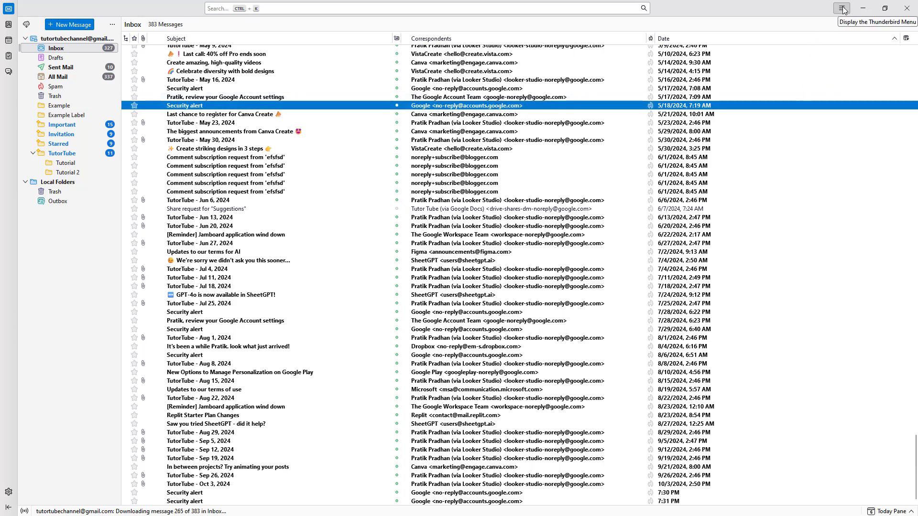
left_click(842, 8)
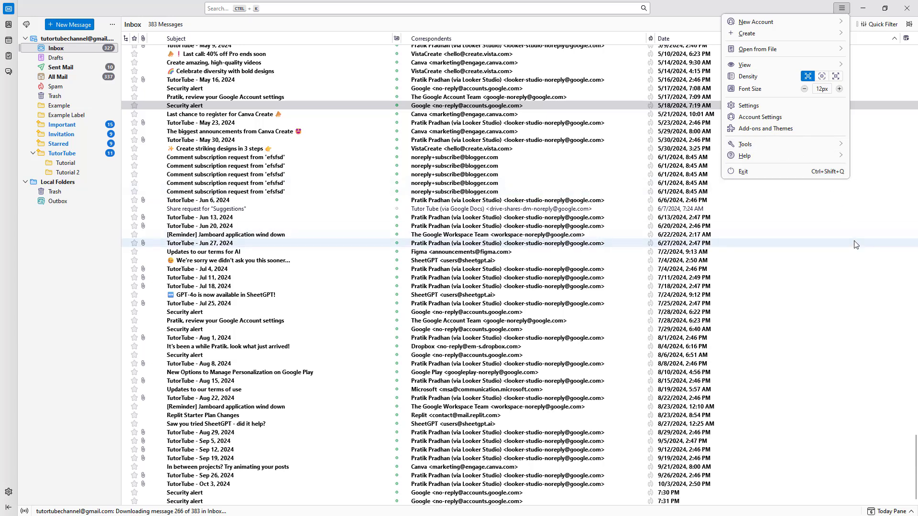
left_click(873, 74)
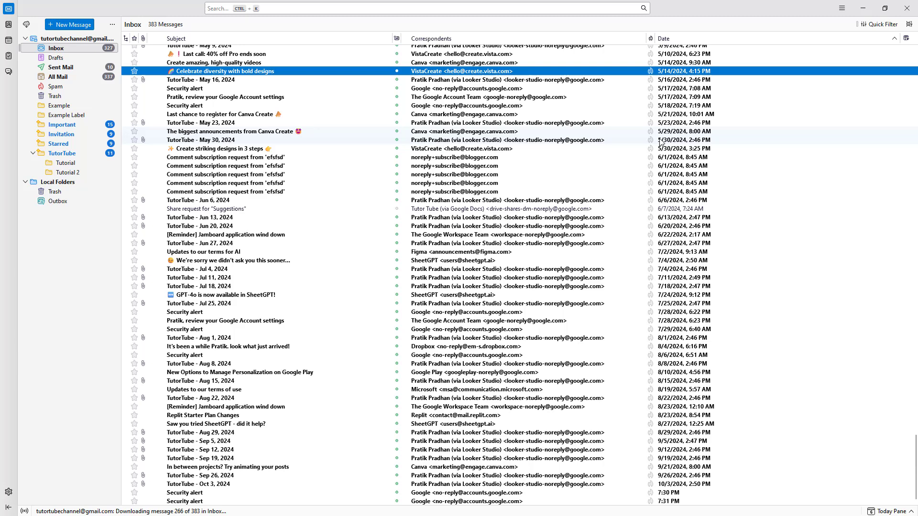